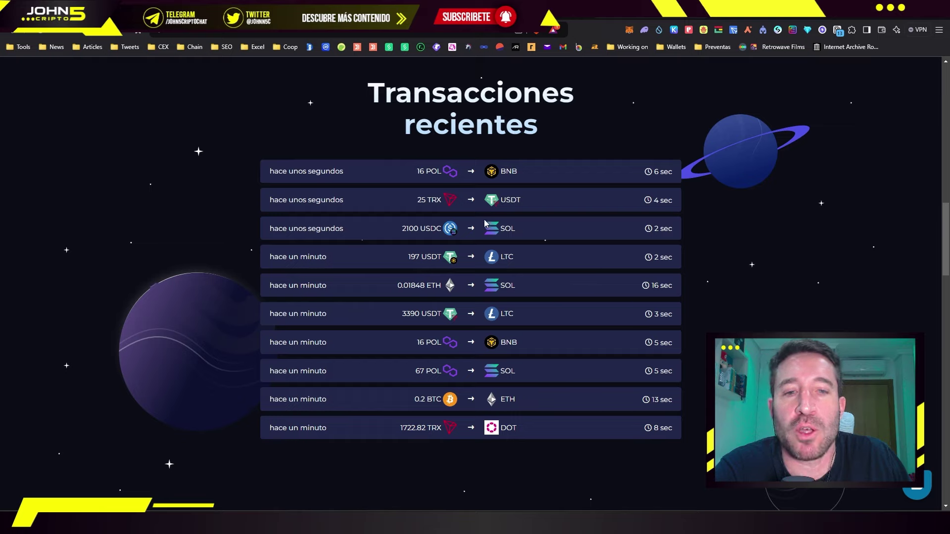
# Choose Bitcoin as the currency to send in the exchange form.
pyautogui.doubleClick(667, 172)
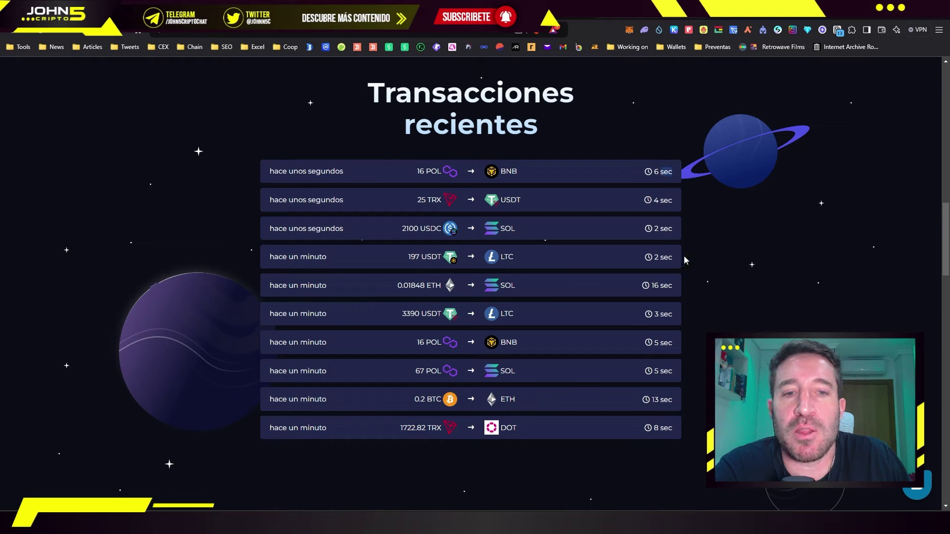
pyautogui.scroll(15, 471, 284)
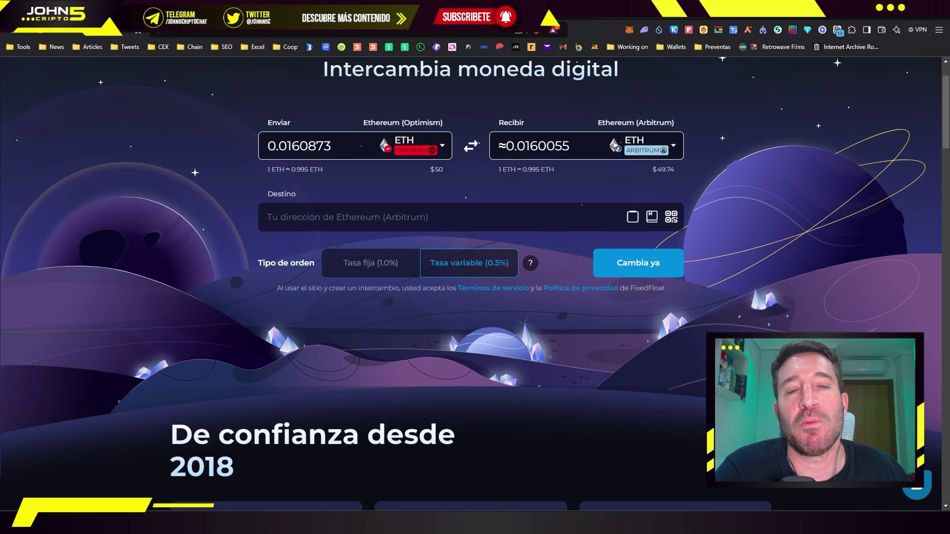
pyautogui.scroll(2, 470, 297)
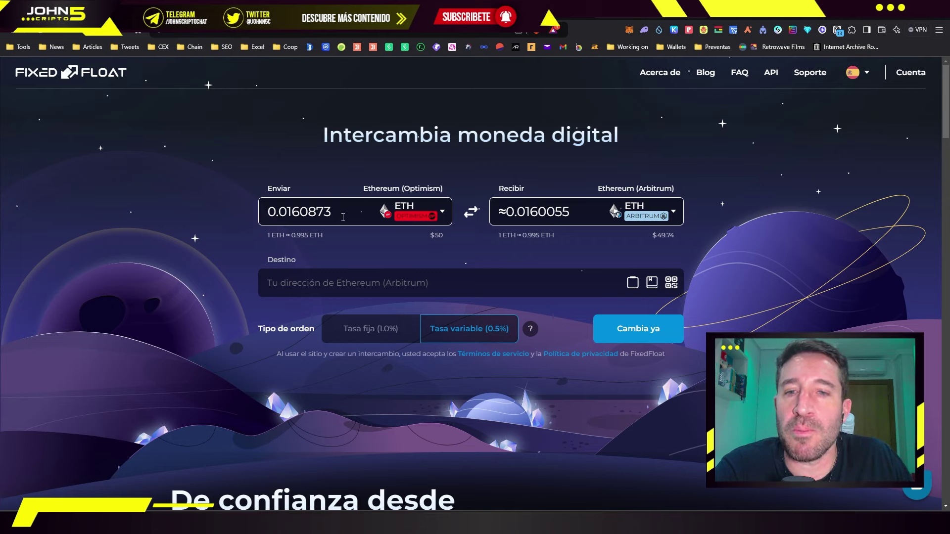
pyautogui.click(442, 216)
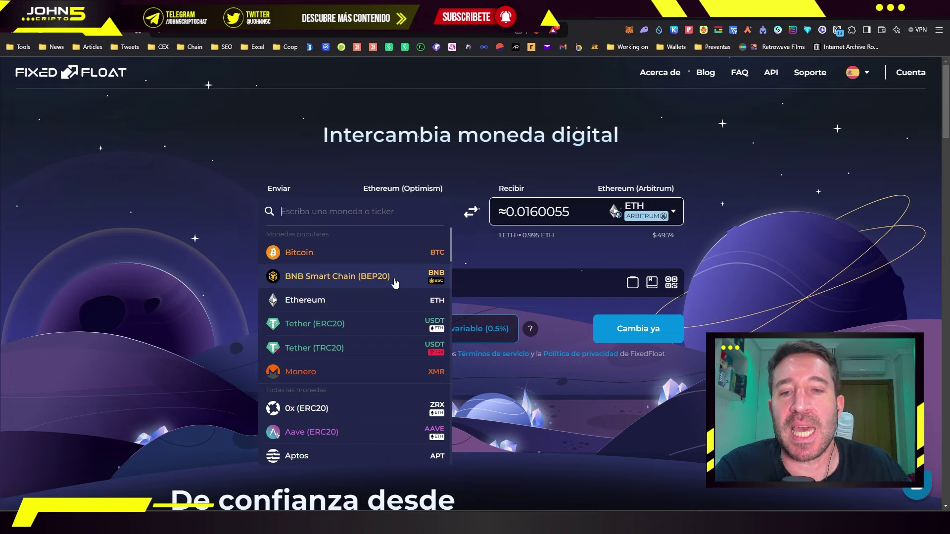
pyautogui.click(377, 252)
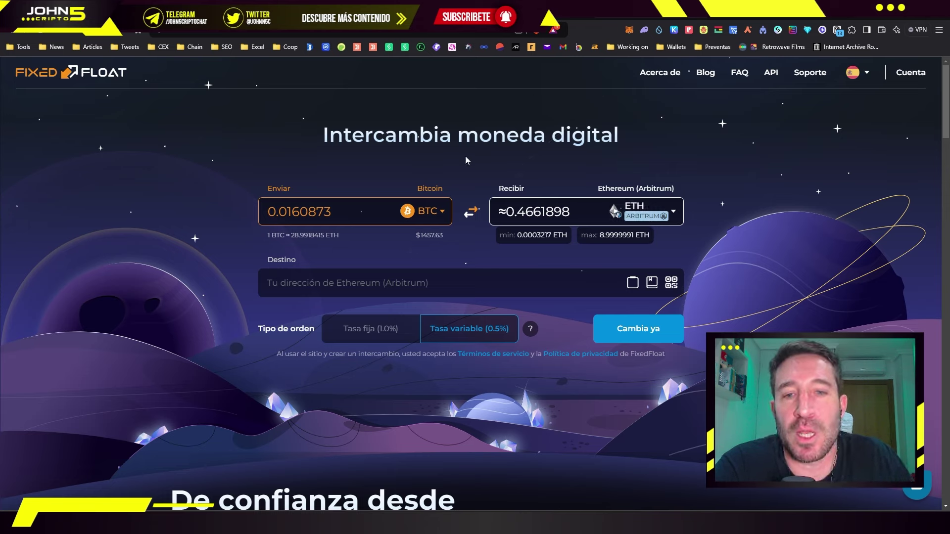
# Change the currency to send to Tether (TRC20).
pyautogui.click(433, 220)
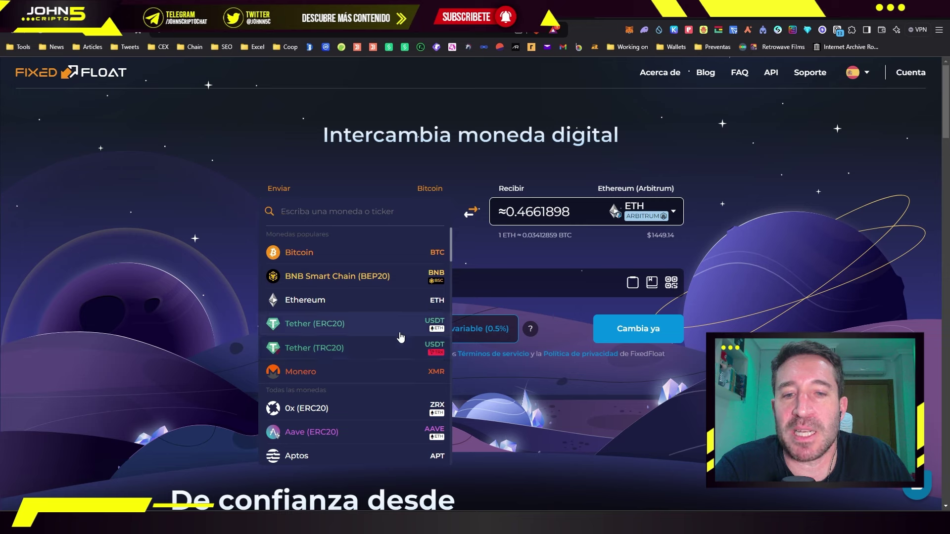
pyautogui.scroll(-1, 416, 361)
pyautogui.scroll(1, 394, 312)
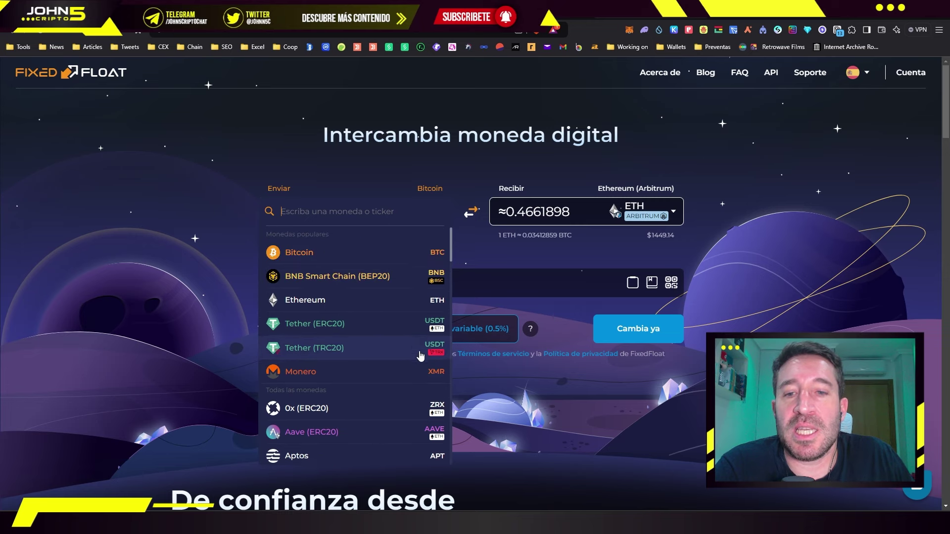
pyautogui.click(413, 351)
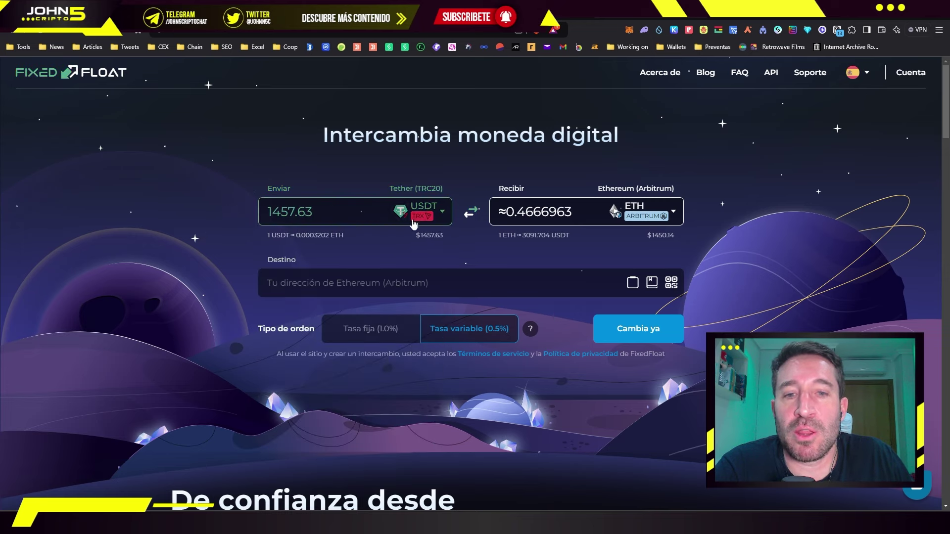
# Set the amount to send to 200 USDT.
pyautogui.click(333, 207)
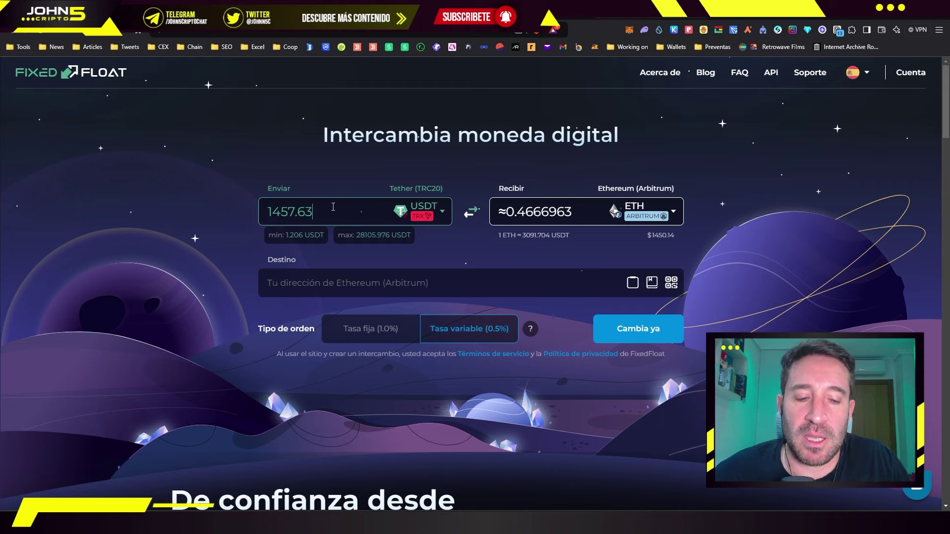
pyautogui.press('BackSpace')
pyautogui.press('BackSpace')
pyautogui.press('BackSpace')
pyautogui.press('BackSpace')
pyautogui.press('BackSpace')
pyautogui.press('BackSpace')
pyautogui.press('BackSpace')
pyautogui.write('200')
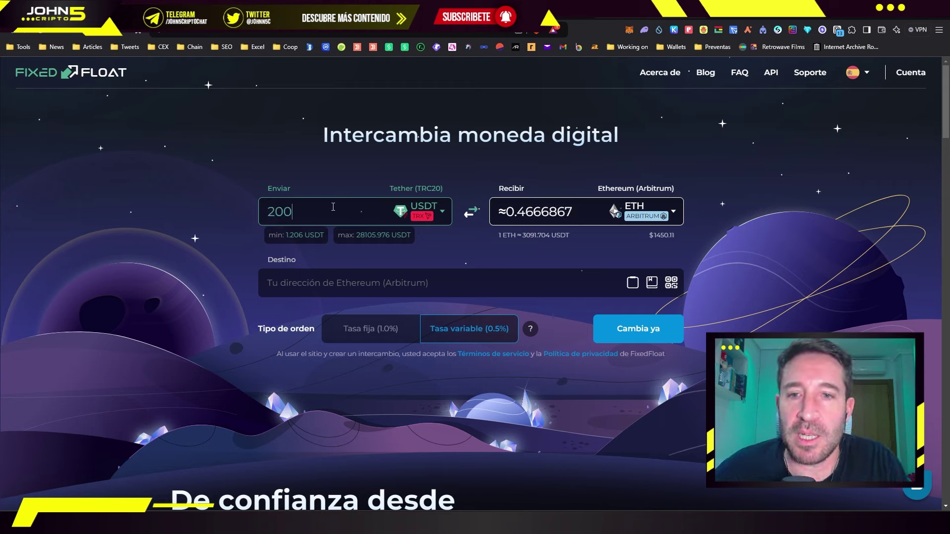
# Search the currencies to receive for "usdt" and choose Tether (BEP20).
pyautogui.click(638, 210)
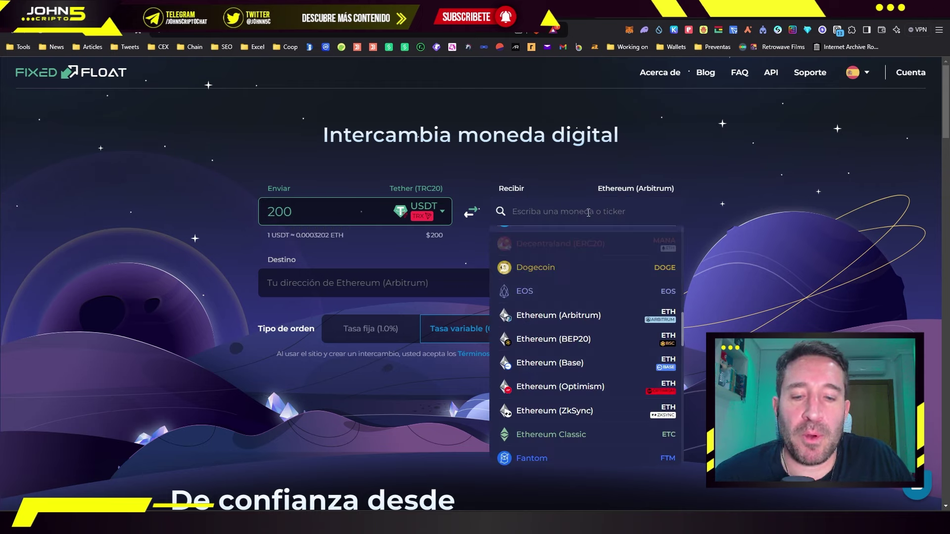
pyautogui.write('usdt')
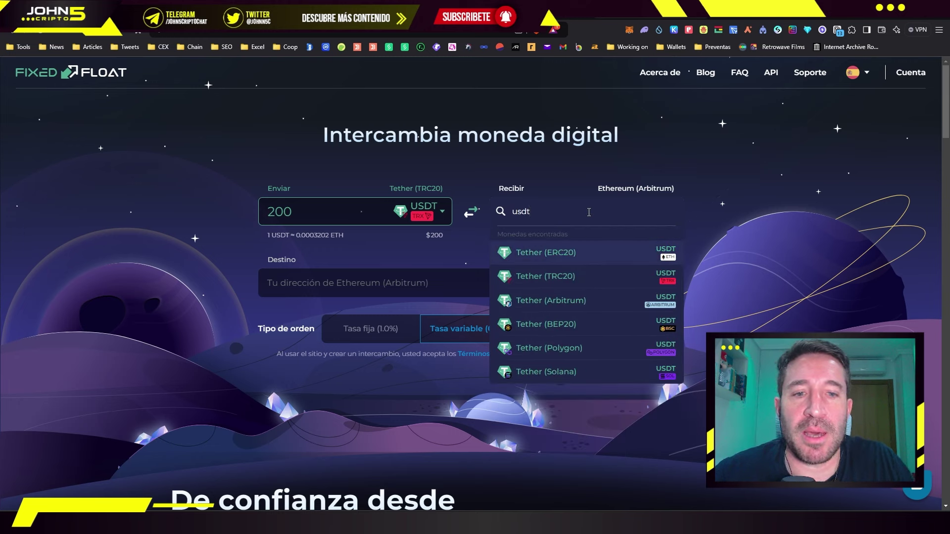
pyautogui.click(604, 331)
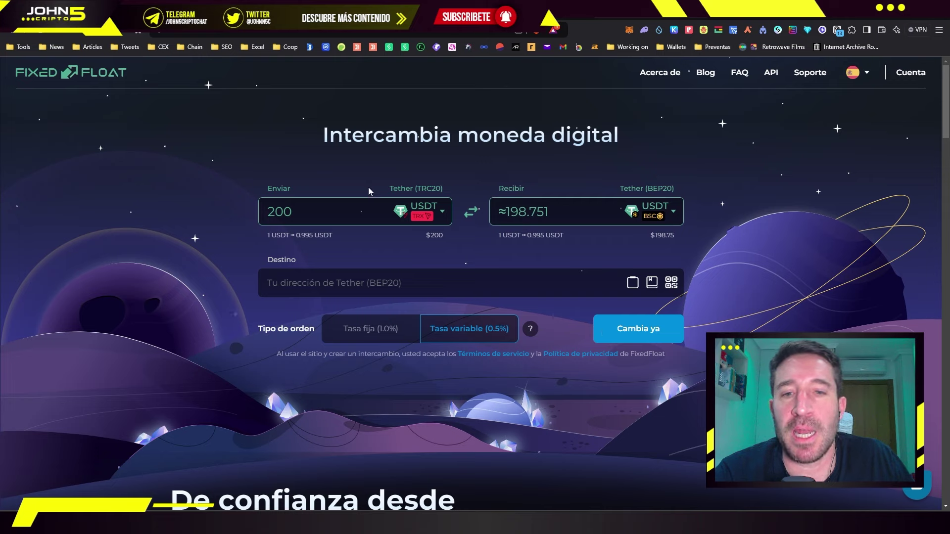
# Review the estimated amount to receive and read the explanation of the difference between fixed and variable rates.
pyautogui.moveTo(504, 212); pyautogui.dragTo(553, 215)
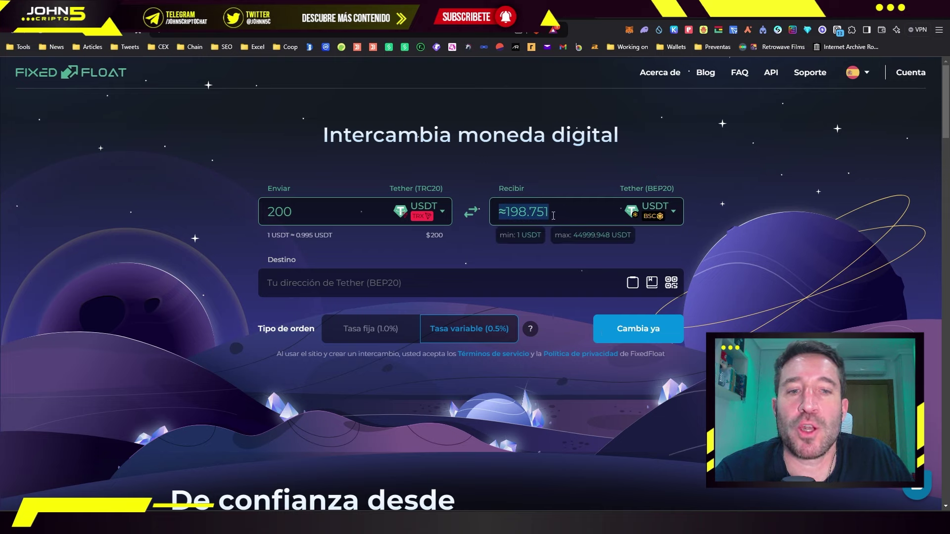
pyautogui.click(531, 212)
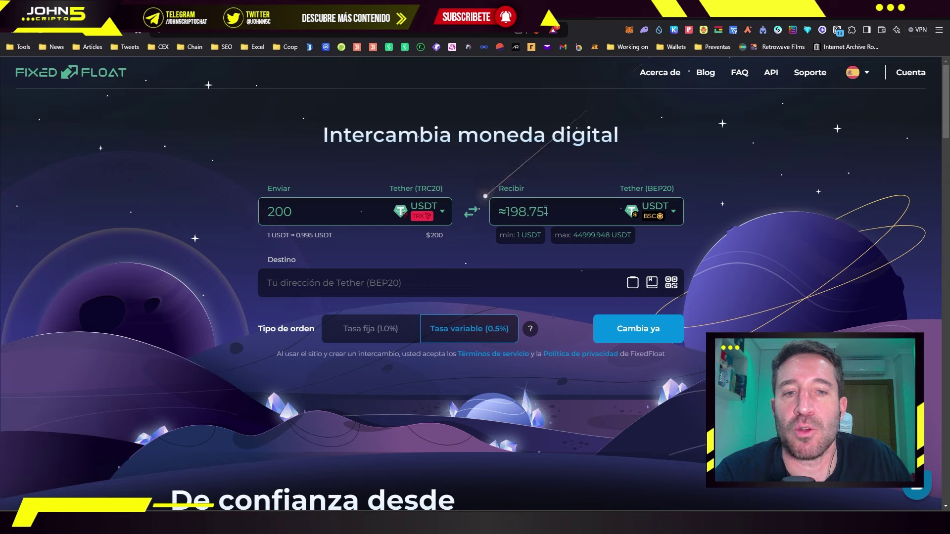
pyautogui.click(363, 281)
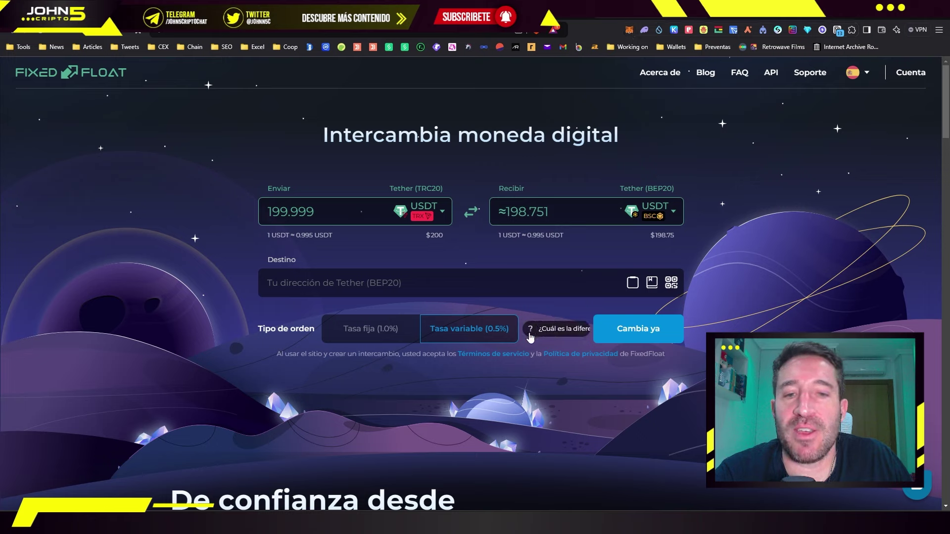
pyautogui.click(558, 333)
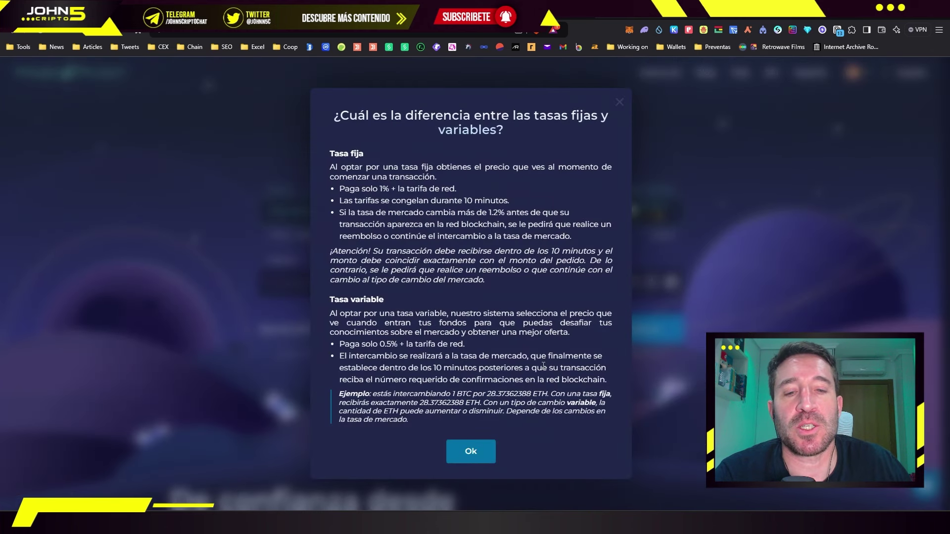
pyautogui.click(484, 451)
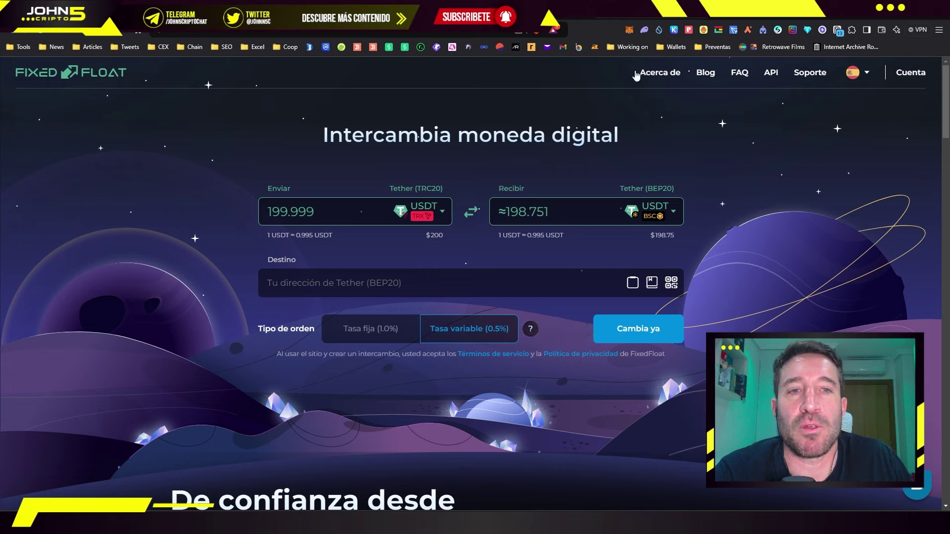
# Paste the destination wallet address for Tether (BEP20) and submit the variable-rate exchange order.
pyautogui.click(632, 283)
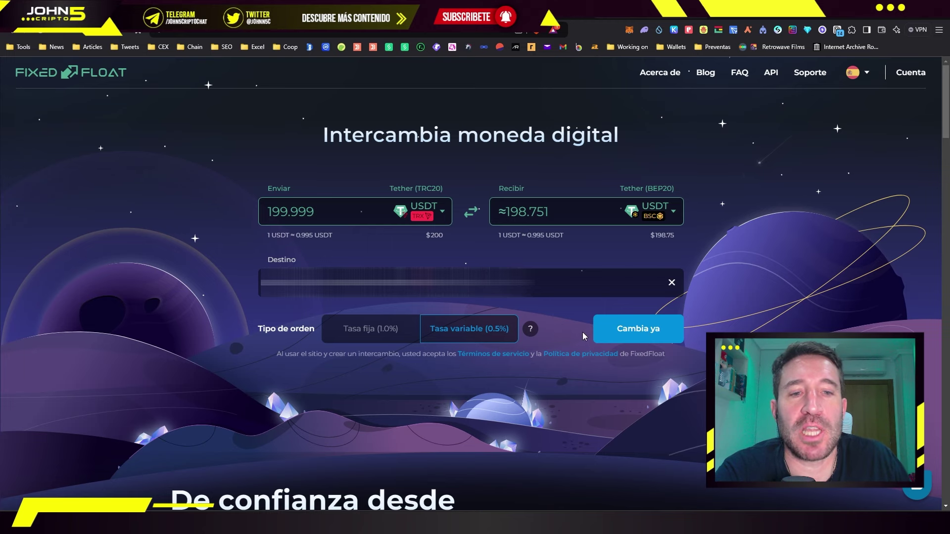
pyautogui.click(666, 339)
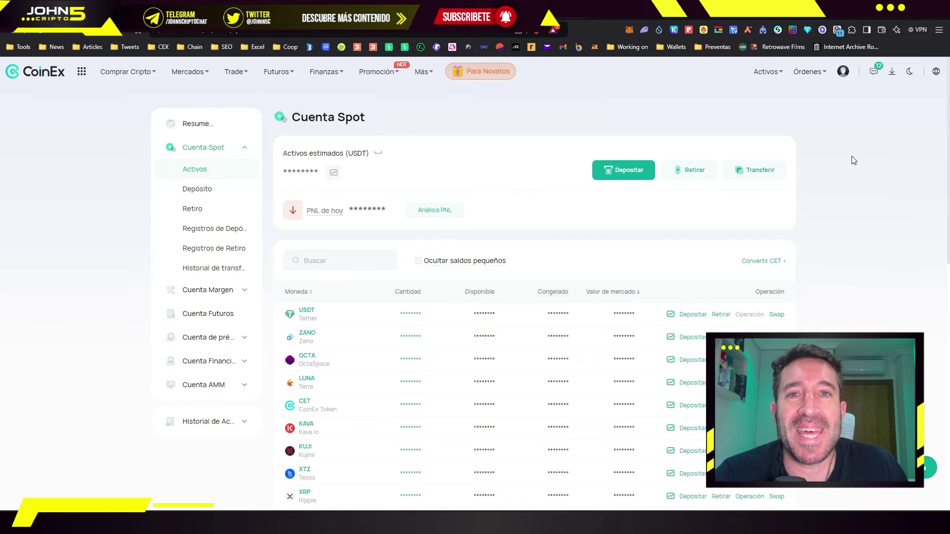
# In the CoinEx spot account, start an XTZ deposit and accept the Tezos risk reminder to show the deposit address.
pyautogui.scroll(-3, 826, 186)
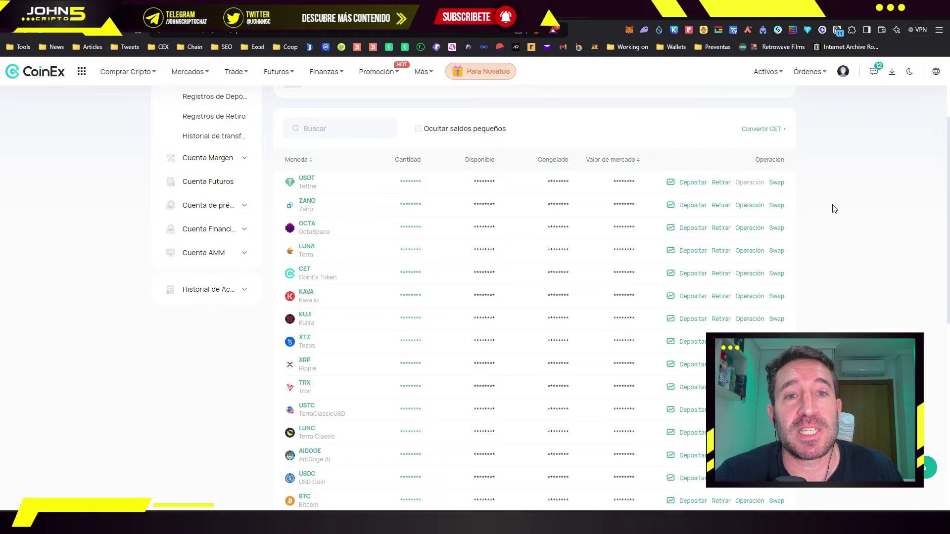
pyautogui.scroll(-3, 835, 209)
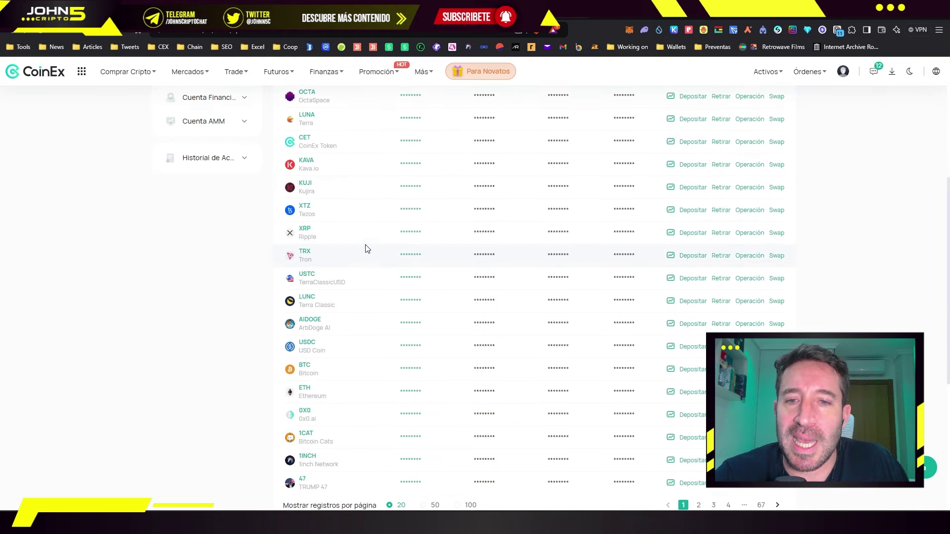
pyautogui.click(692, 211)
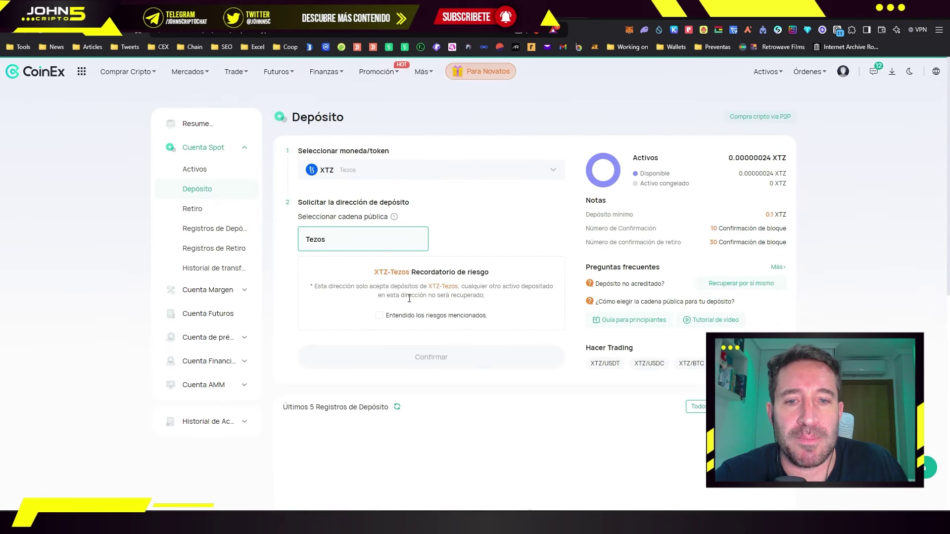
pyautogui.click(384, 316)
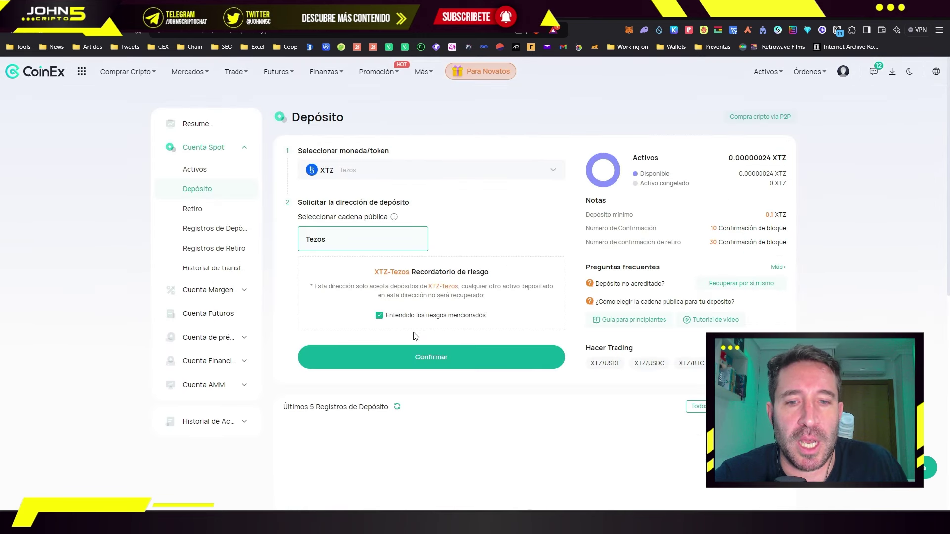
pyautogui.click(430, 357)
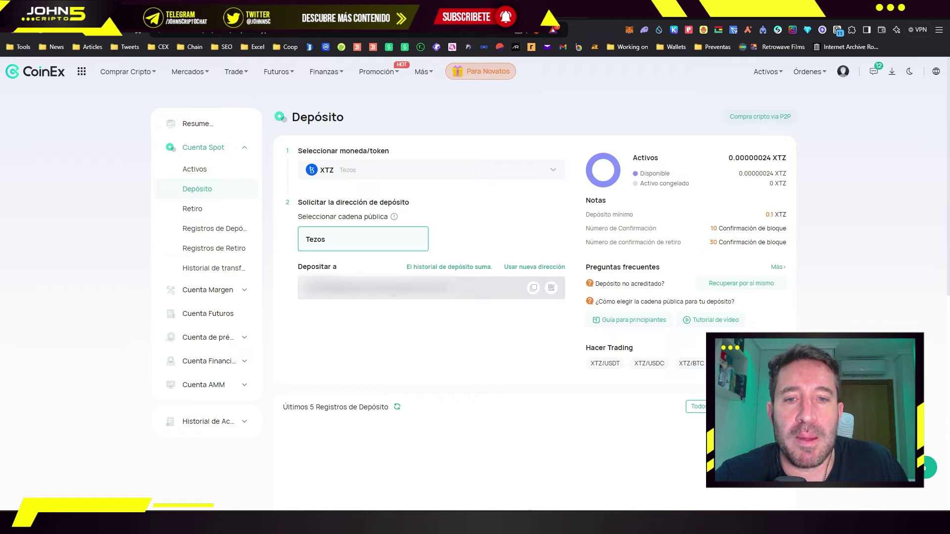
# Examine the XTZ deposit address and request a new one for the Tezos network.
pyautogui.moveTo(457, 296); pyautogui.dragTo(296, 289)
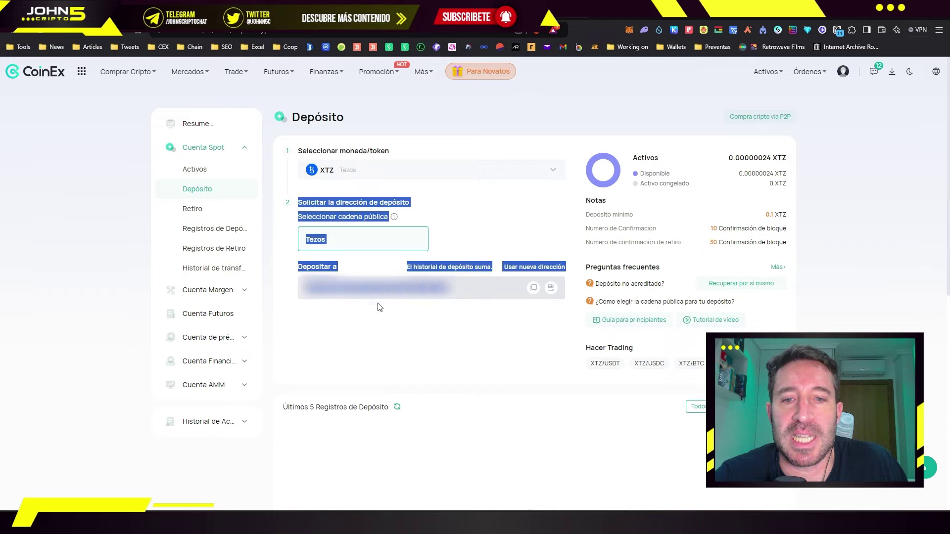
pyautogui.click(446, 323)
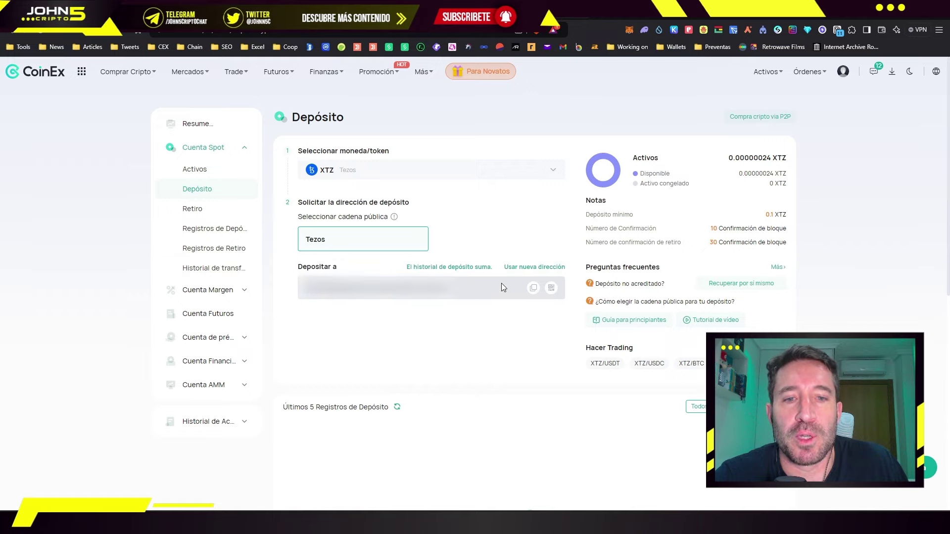
pyautogui.click(526, 270)
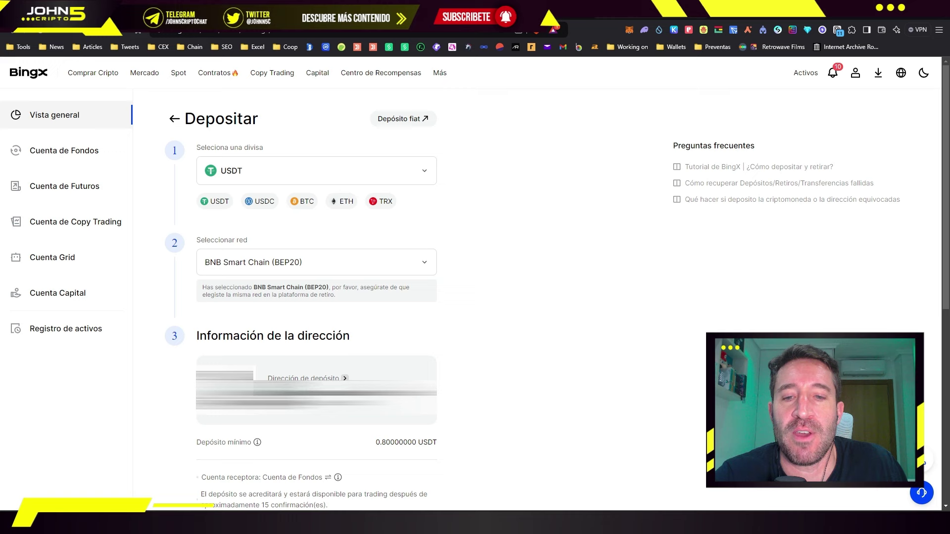
# Switch to BingX and open the management of USDT deposit addresses on BNB Smart Chain (BEP20).
pyautogui.click(307, 378)
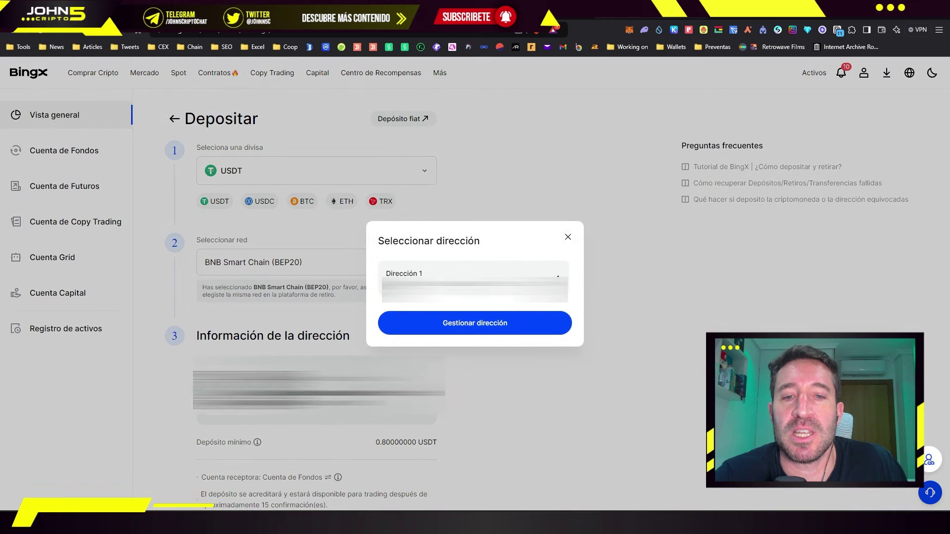
pyautogui.click(478, 333)
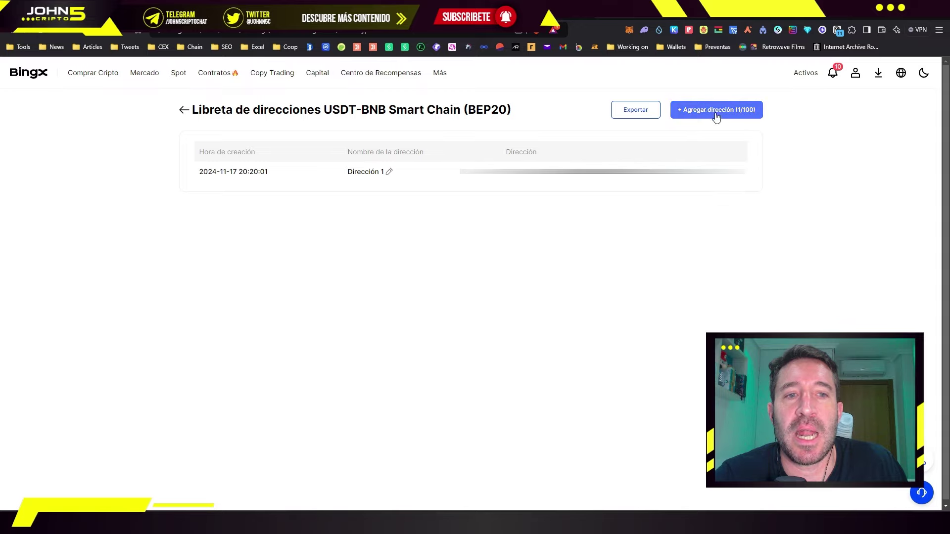